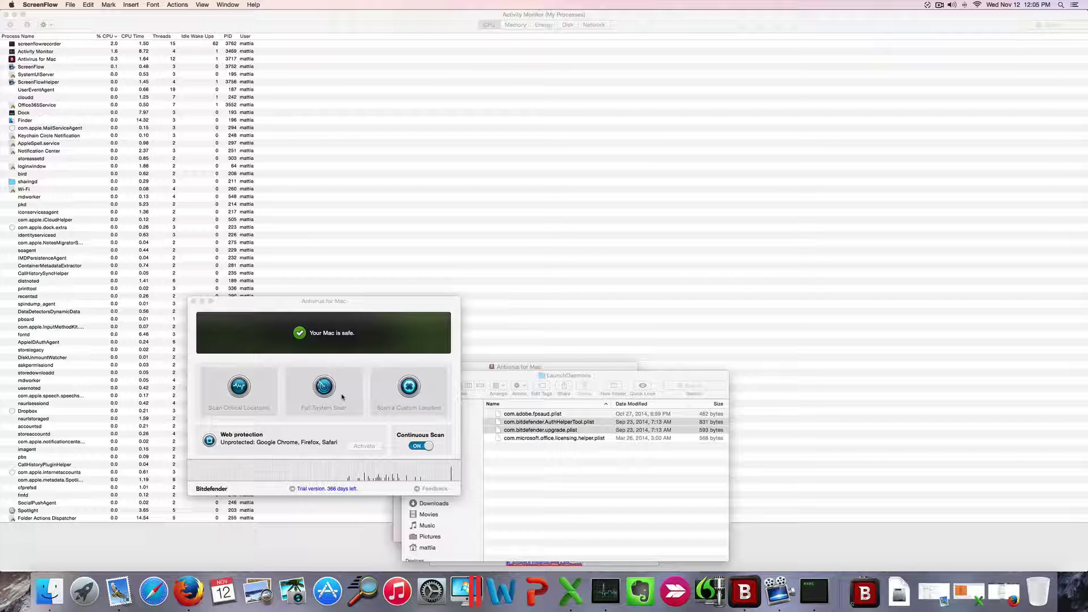
# Step: Start the full system scan and hide Bitdefender so the bare Yosemite desktop shows
pyautogui.click(337, 397)
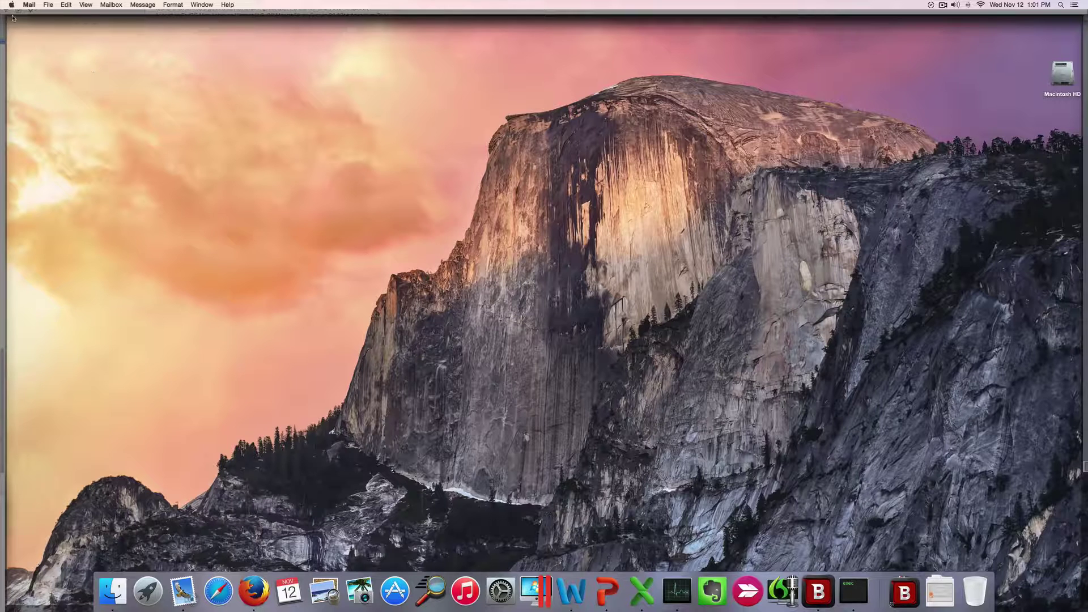
# Step: Bring the Bitdefender scan window back from the Dock to view the finished scan
pyautogui.click(826, 594)
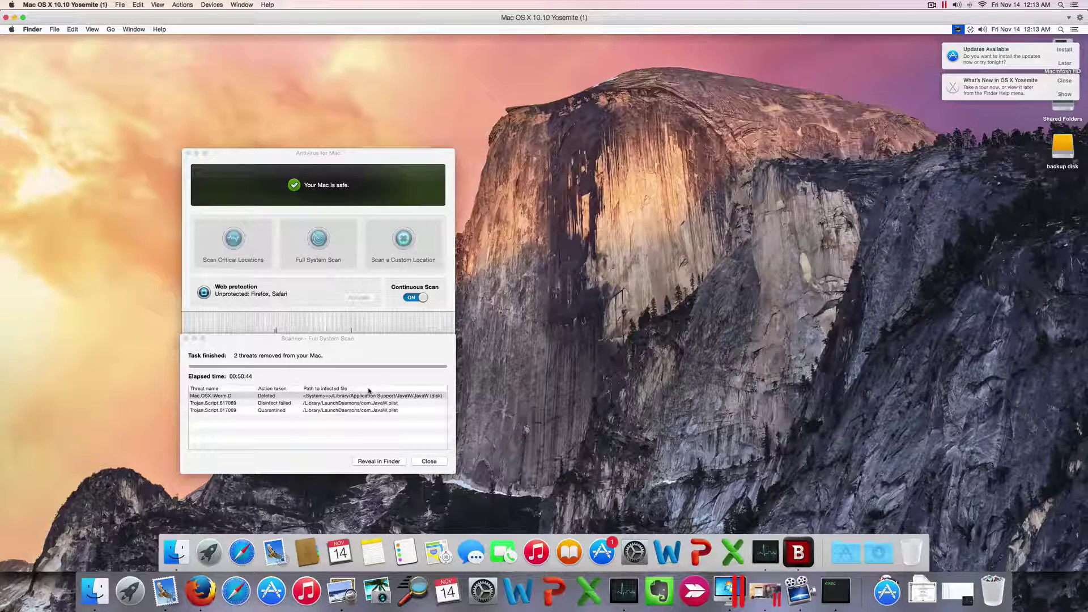
# Step: Switch to the Full System Scan results listing the 2 removed threats
pyautogui.click(374, 406)
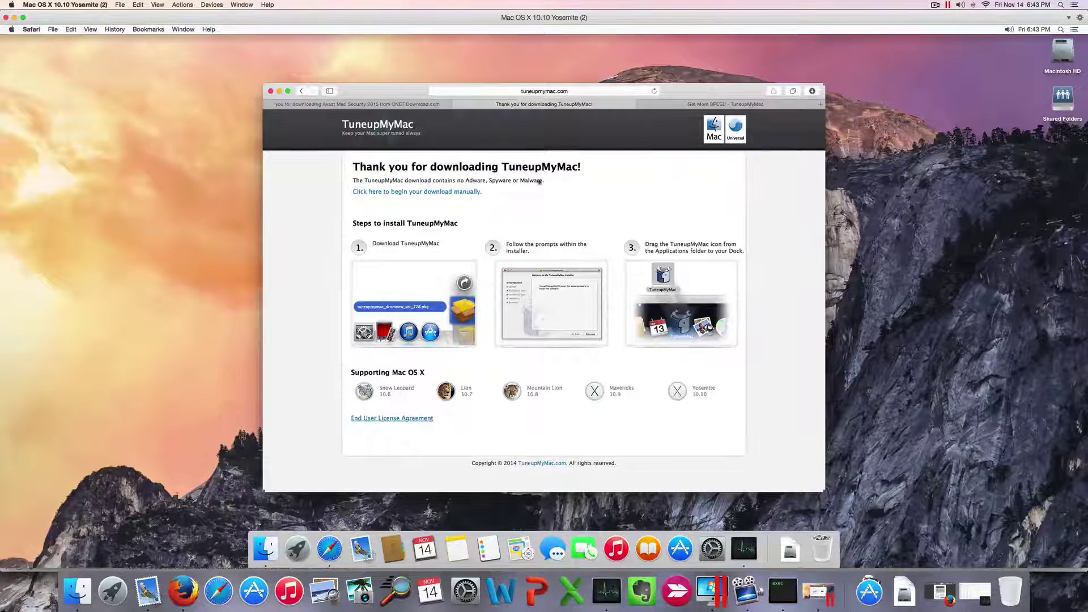
# Step: Return Safari to the Download.com Avast Mac Security 2015 product page and select the address bar
pyautogui.click(363, 104)
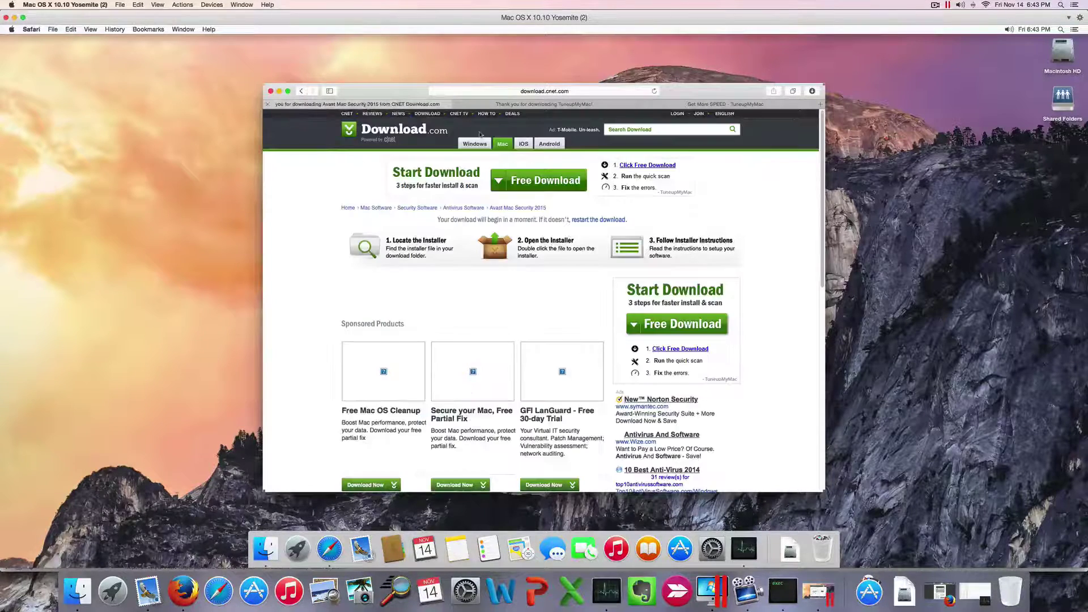
pyautogui.click(300, 92)
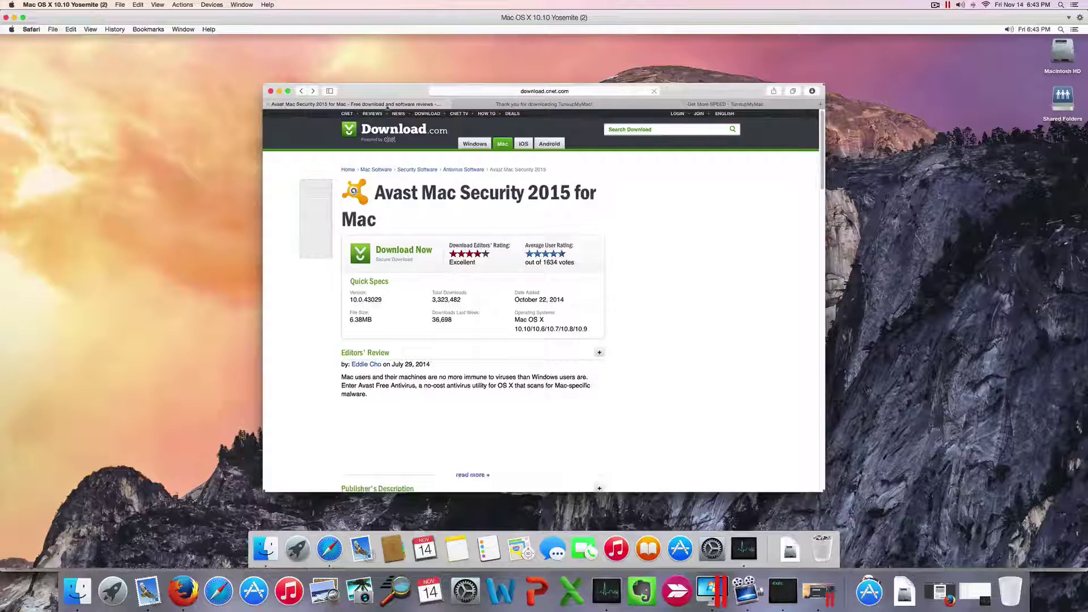
pyautogui.click(526, 91)
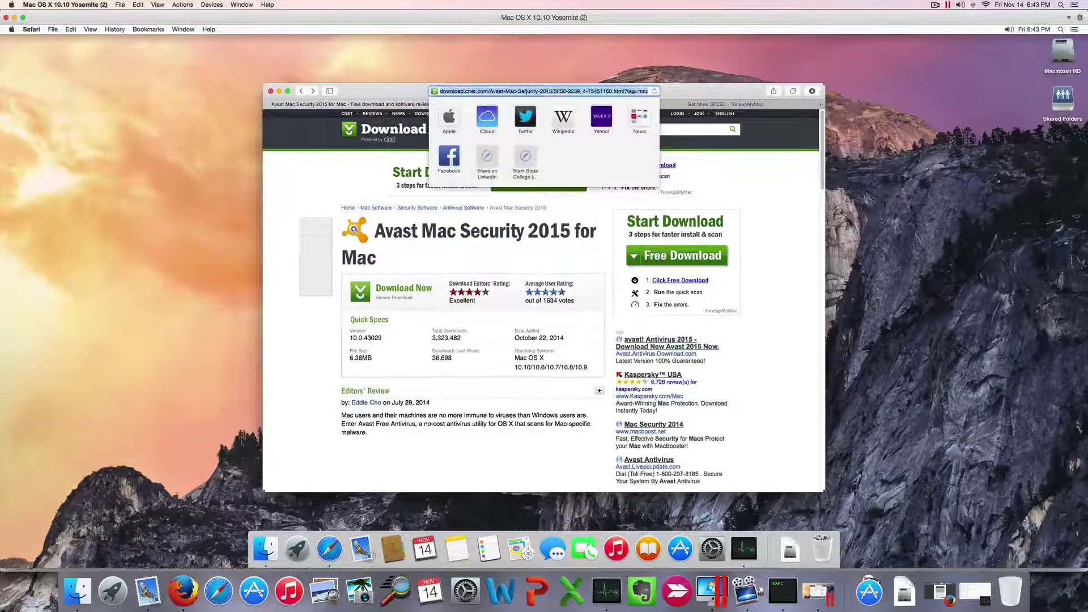
# Step: Search Google for 'avast for mac', open the avast.com result and choose DOWNLOAD
pyautogui.write('ava')
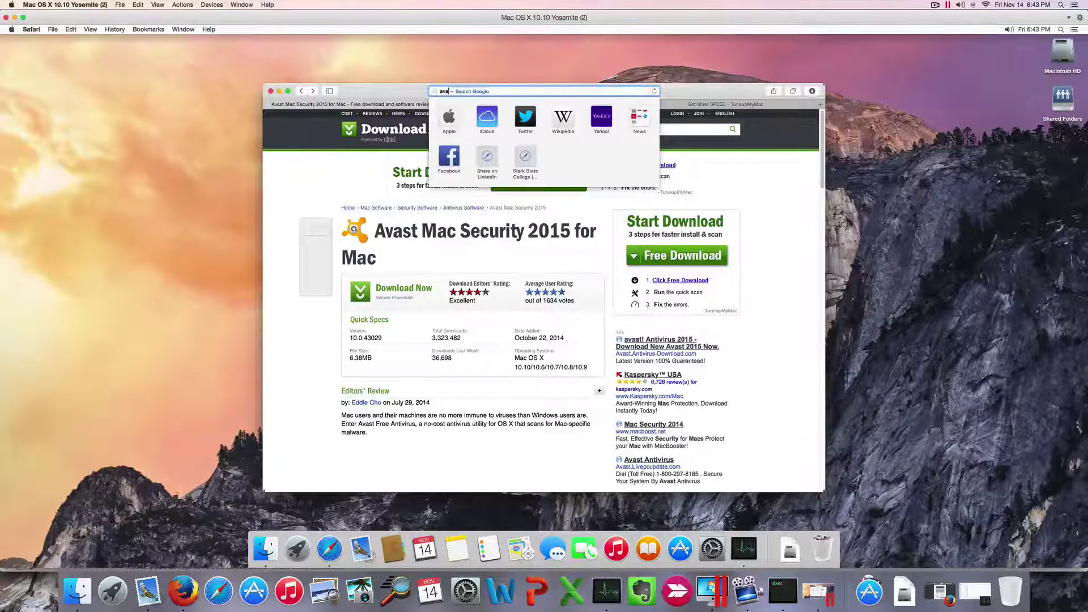
pyautogui.write('st for mac')
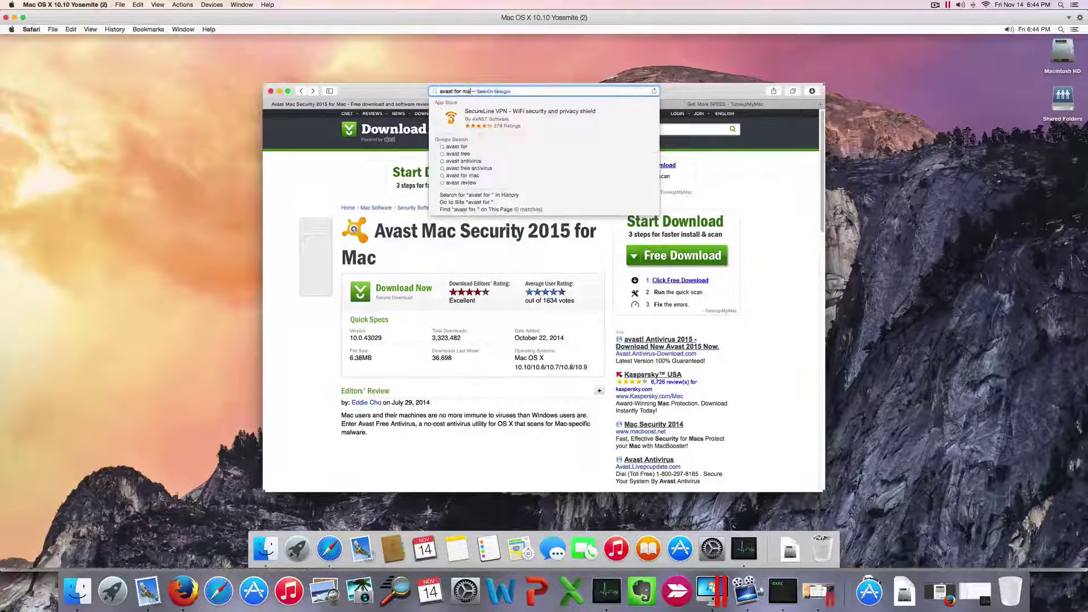
pyautogui.press('Return')
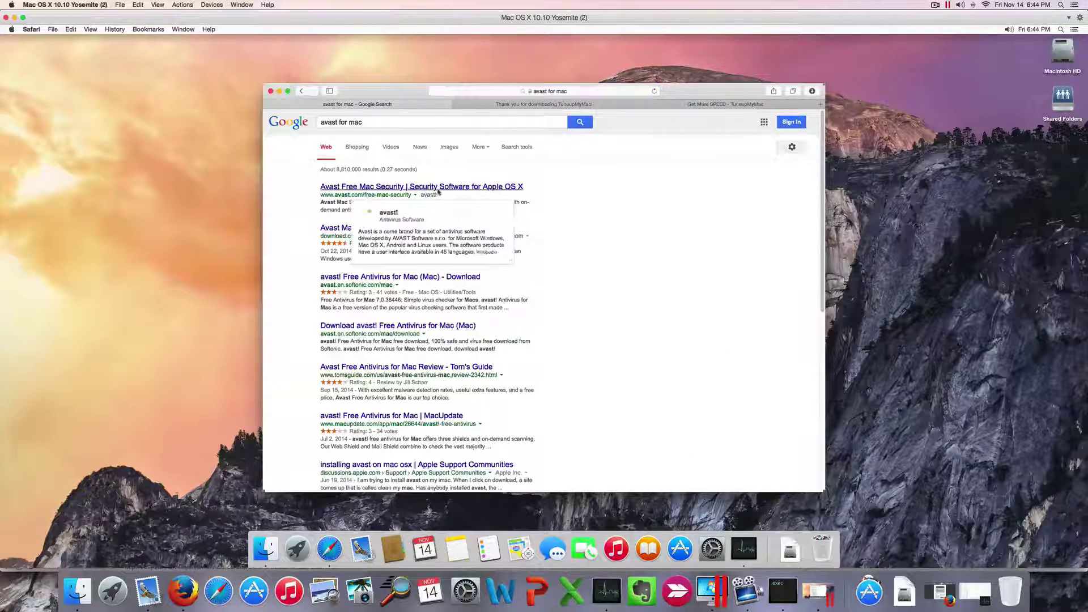
pyautogui.click(438, 192)
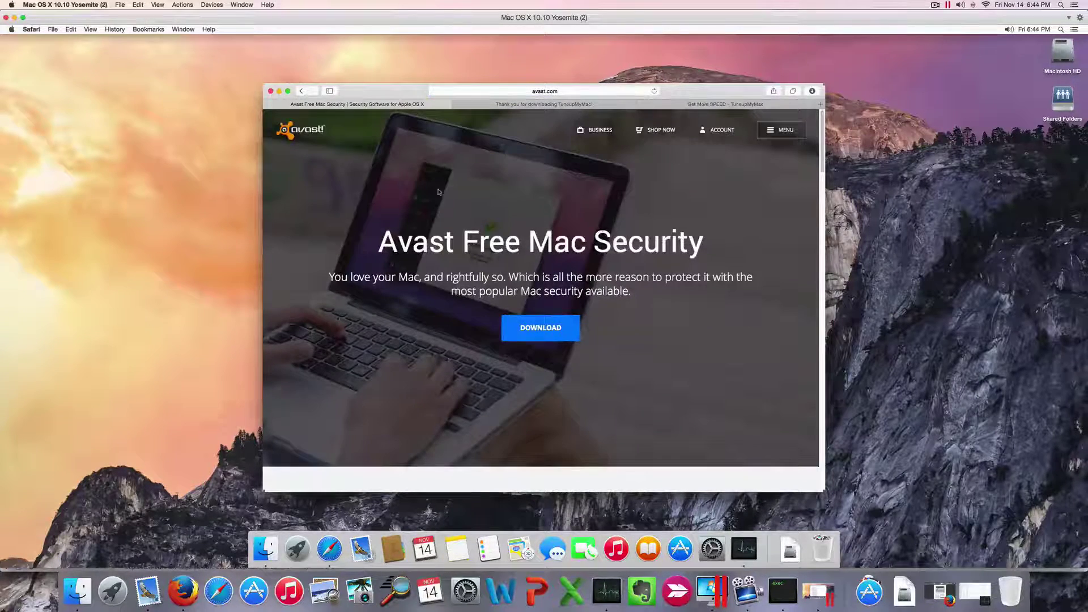
pyautogui.click(555, 335)
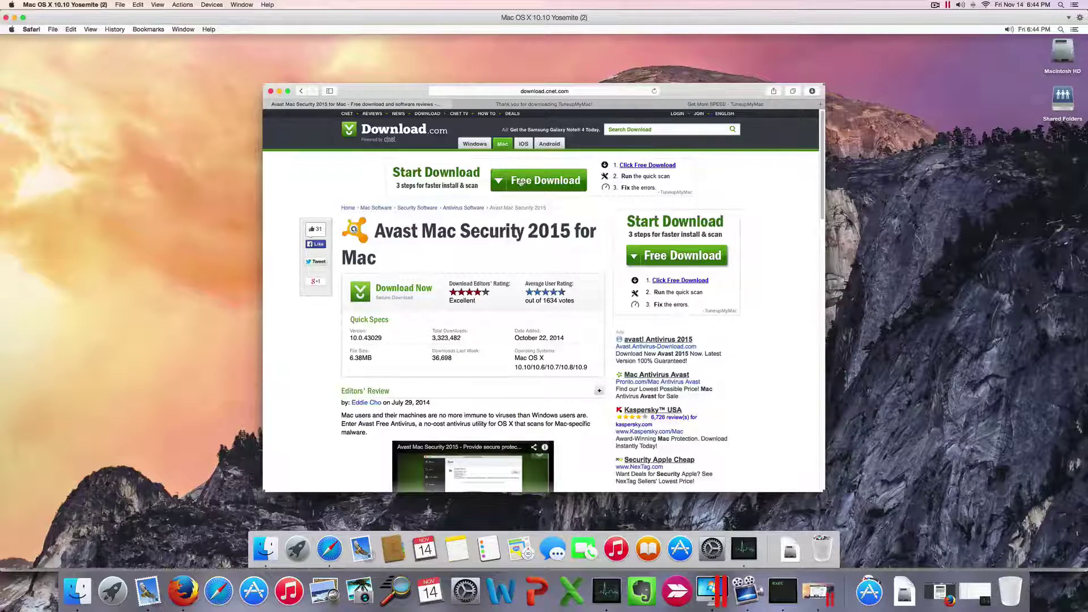
# Step: Download Avast Mac Security 2015 from Download.com and open its installer from Downloads
pyautogui.click(400, 291)
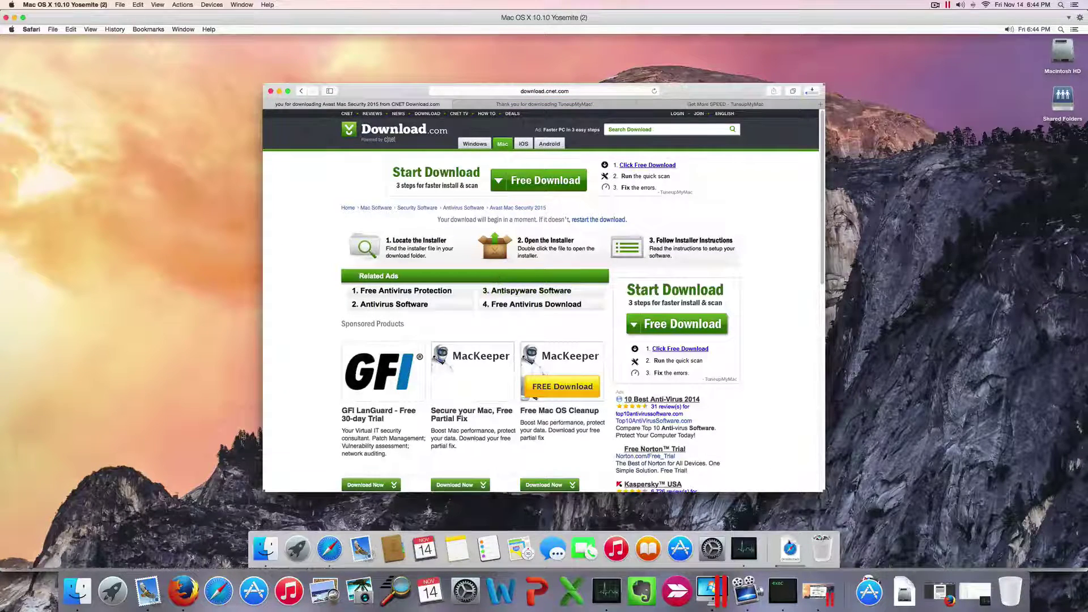
pyautogui.click(791, 549)
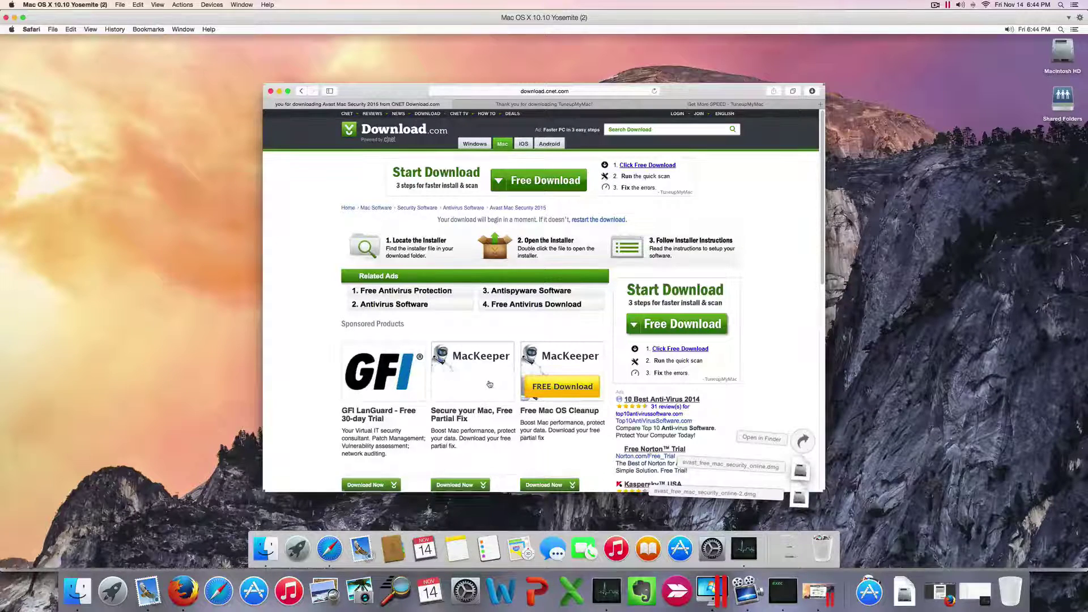
pyautogui.scroll(-15, 490, 385)
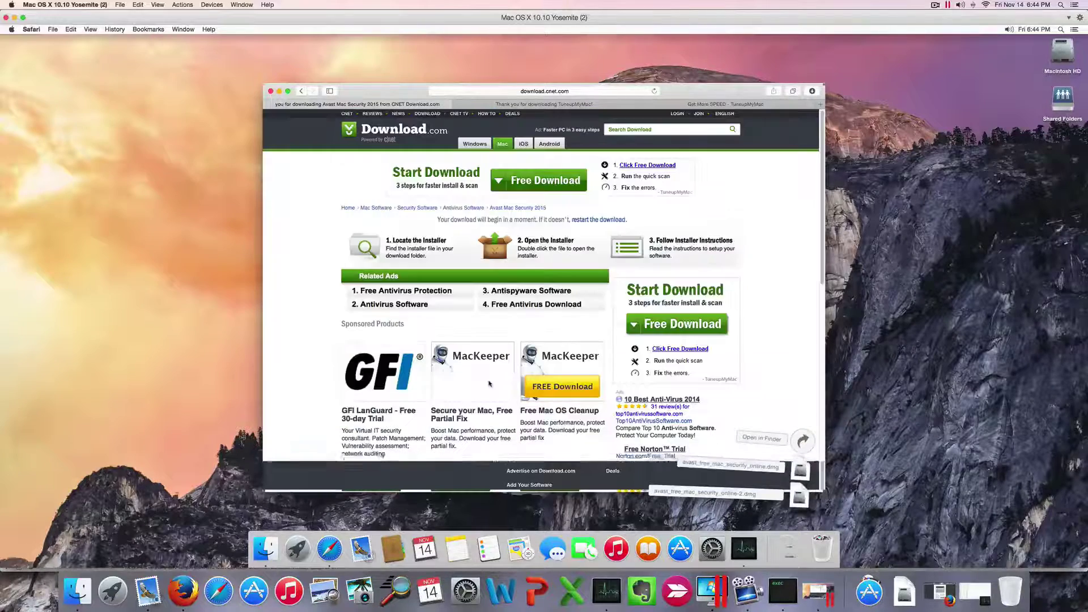
pyautogui.scroll(15, 490, 384)
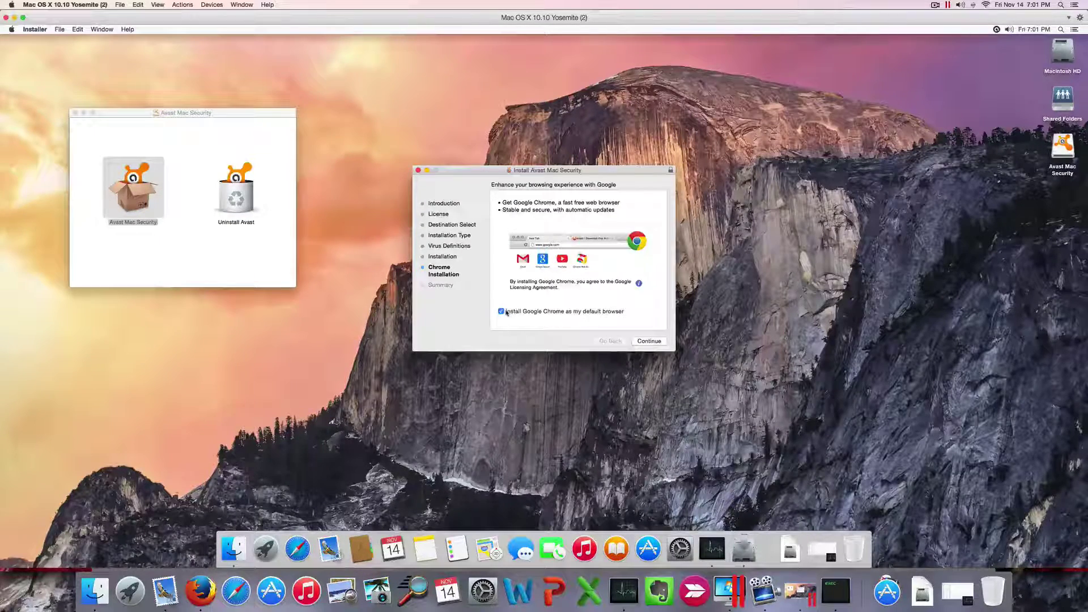
# Step: Finish installing Avast with the Google Chrome default-browser offer unticked
pyautogui.click(506, 312)
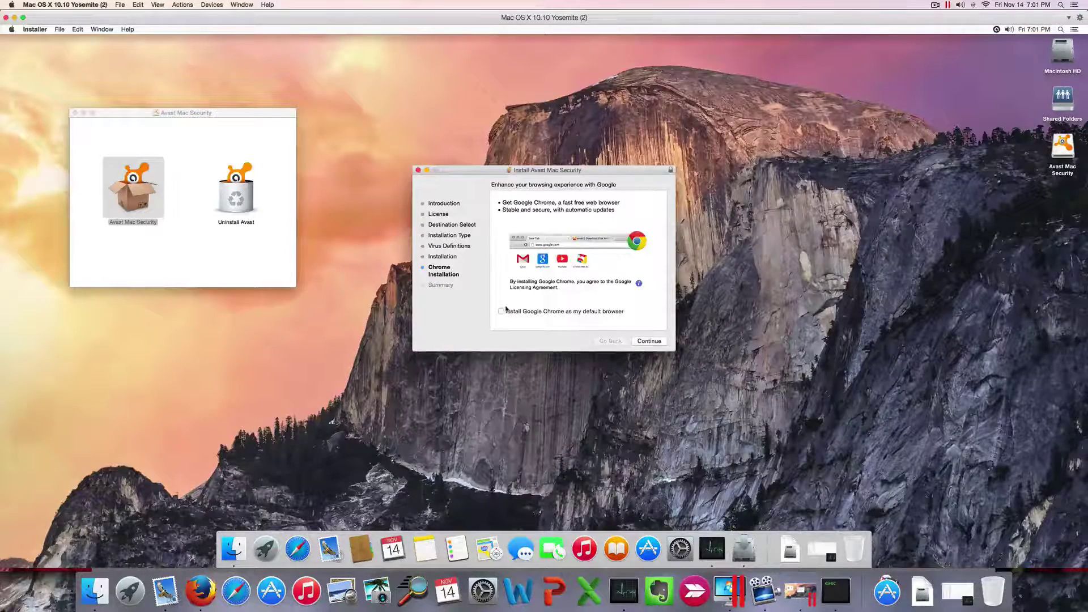
pyautogui.click(649, 341)
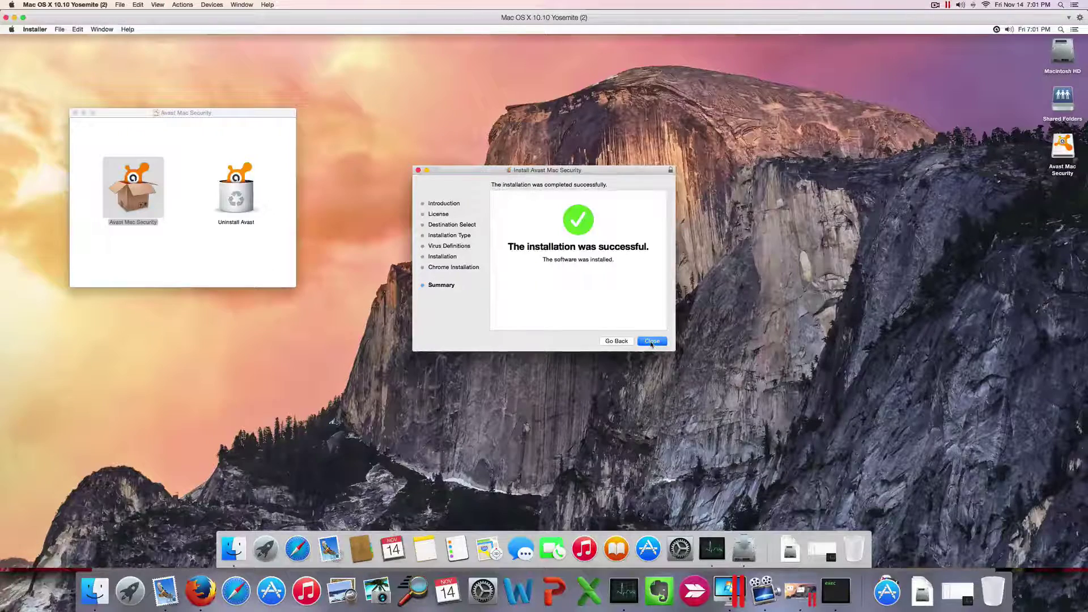
pyautogui.click(651, 341)
# Step: Run an Avast Full System Scan, which reports MacOS:Worm-C and MacOS:Worm-F infections
pyautogui.click(392, 154)
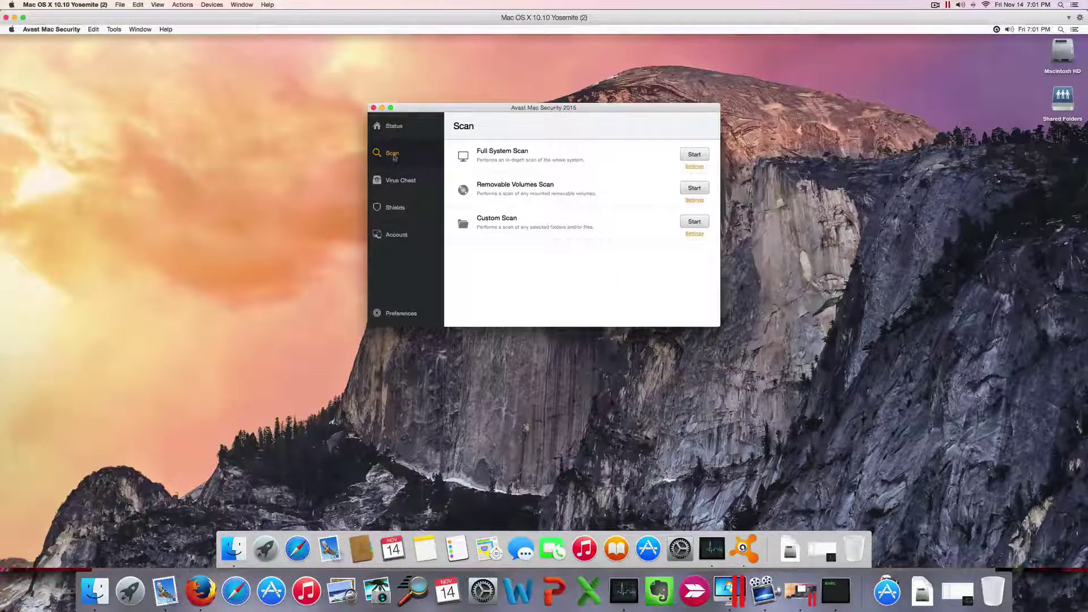
pyautogui.click(694, 154)
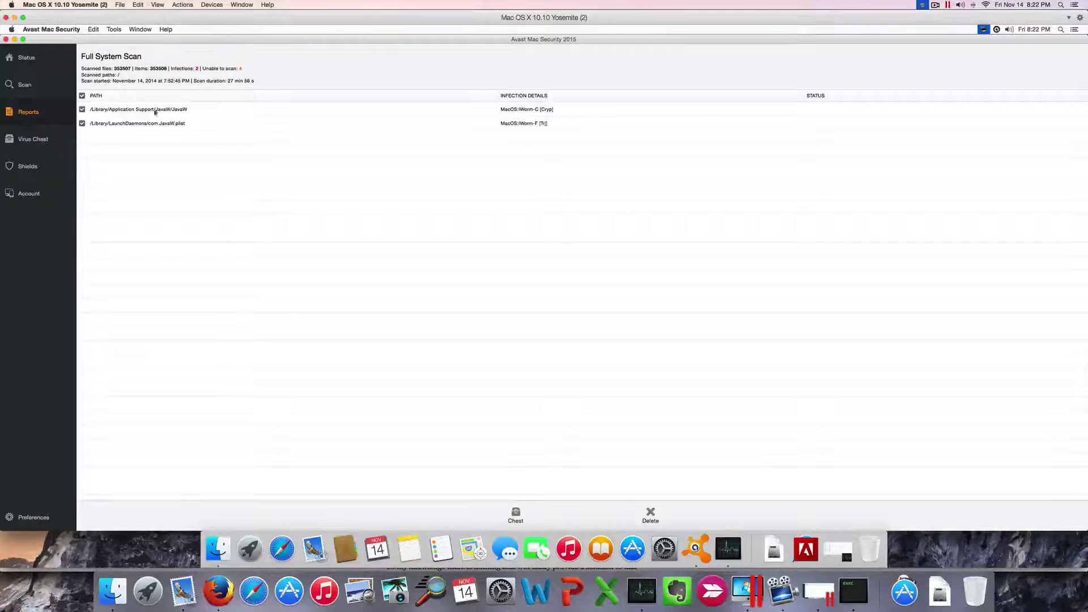
# Step: Mark only the JavaW MacOS:Worm-C item and request its deletion
pyautogui.click(189, 113)
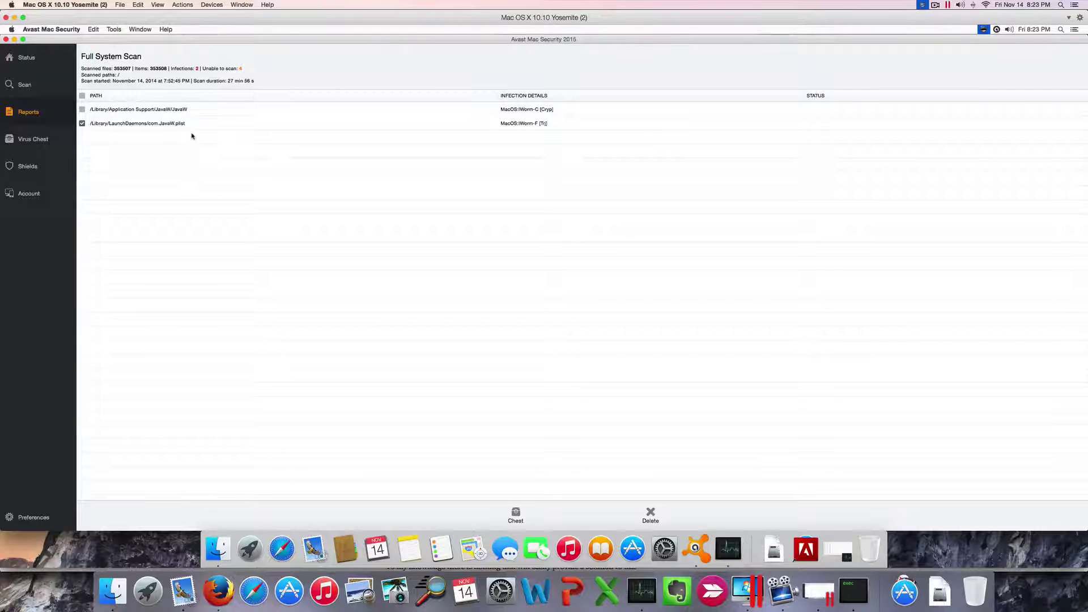
pyautogui.press('Up')
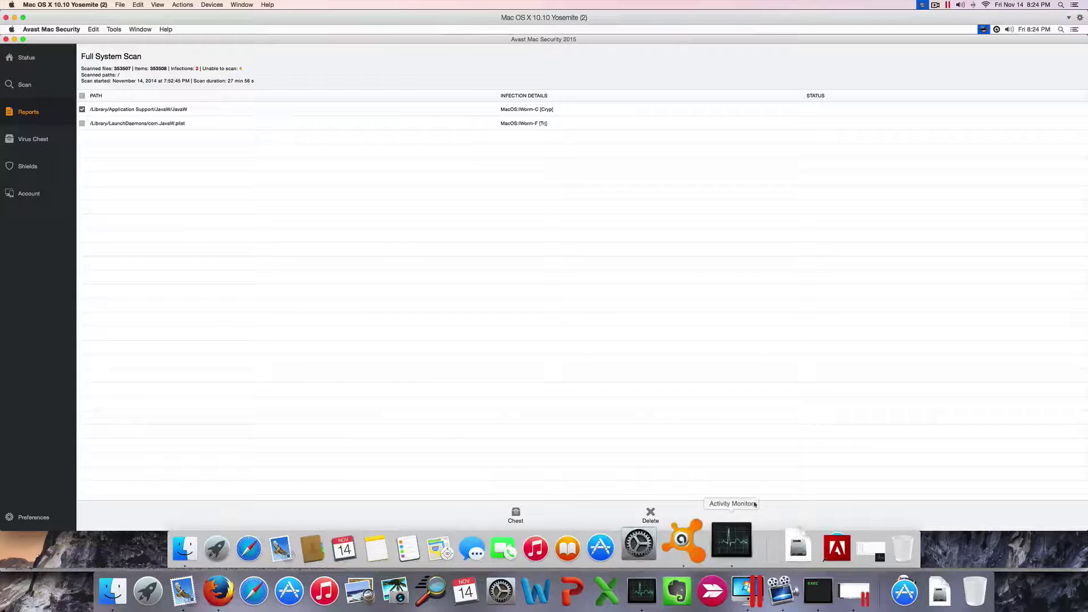
pyautogui.click(651, 514)
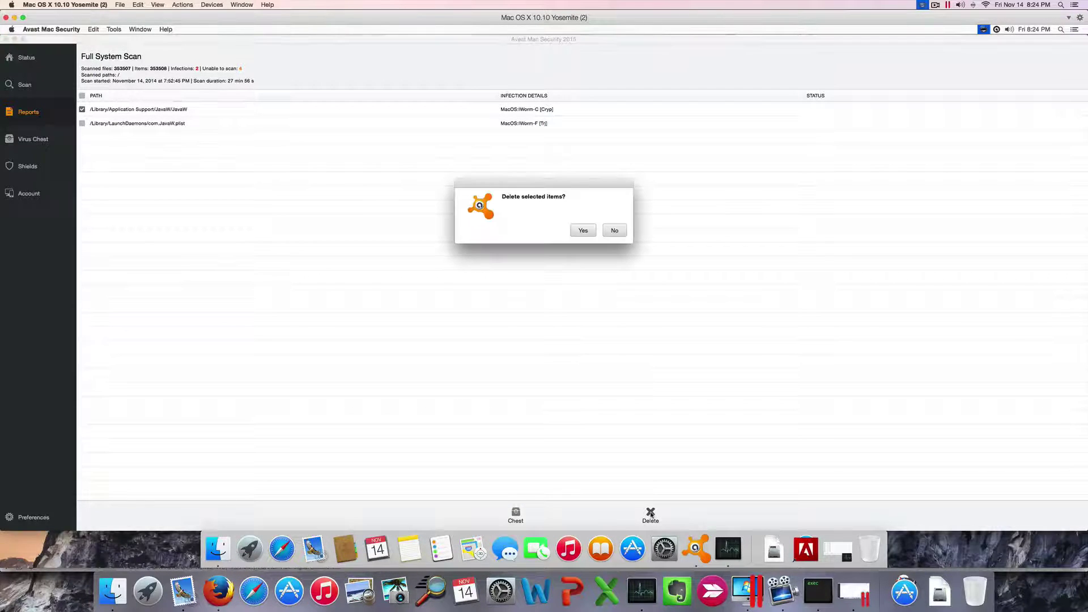
# Step: Confirm deleting the JavaW infection and authorise it with the admin password
pyautogui.click(591, 231)
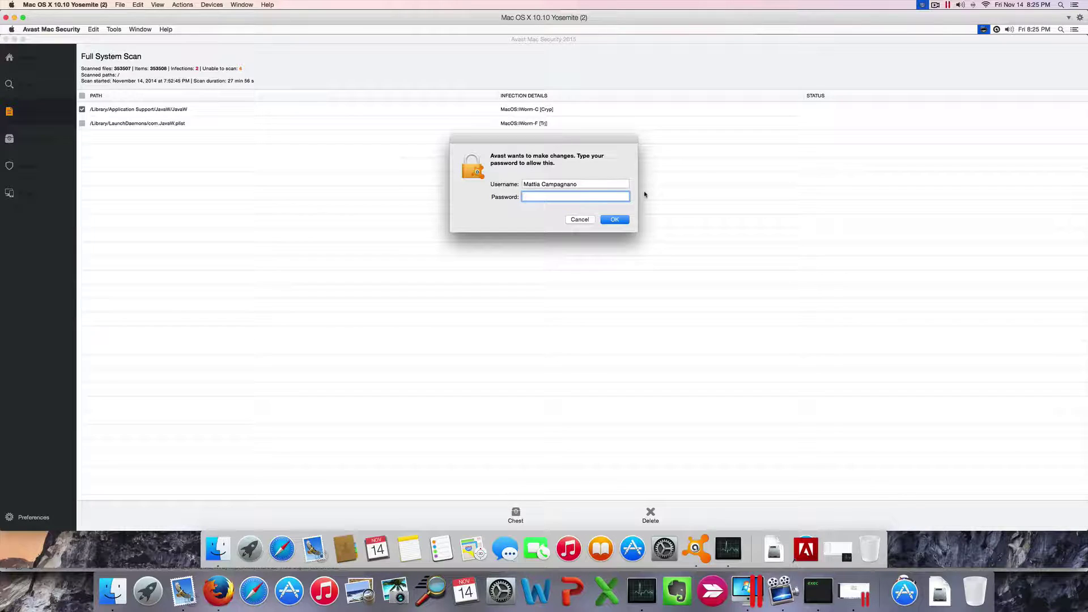
pyautogui.write('••••••••')
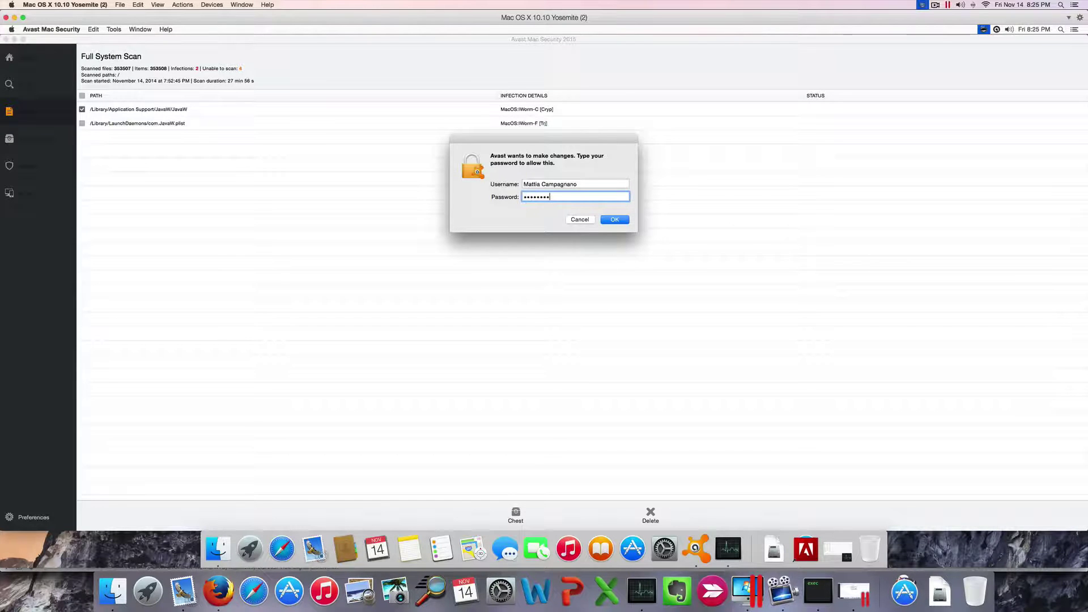
pyautogui.write('•')
pyautogui.press('Return')
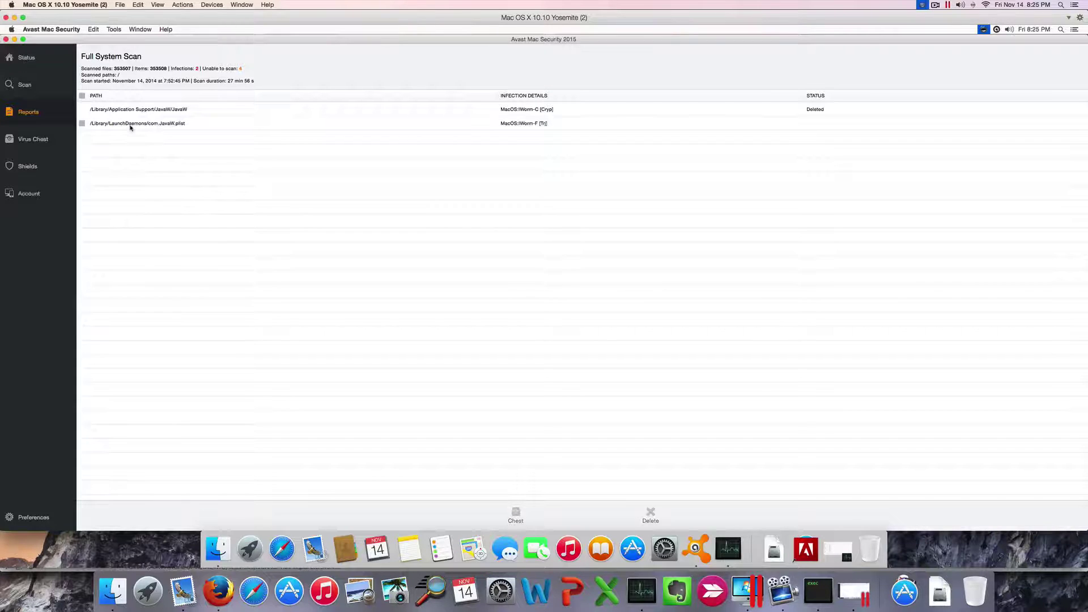
# Step: Mark and delete the com.JavaW.plist infection, authenticating with the admin password again
pyautogui.click(82, 123)
pyautogui.click(650, 513)
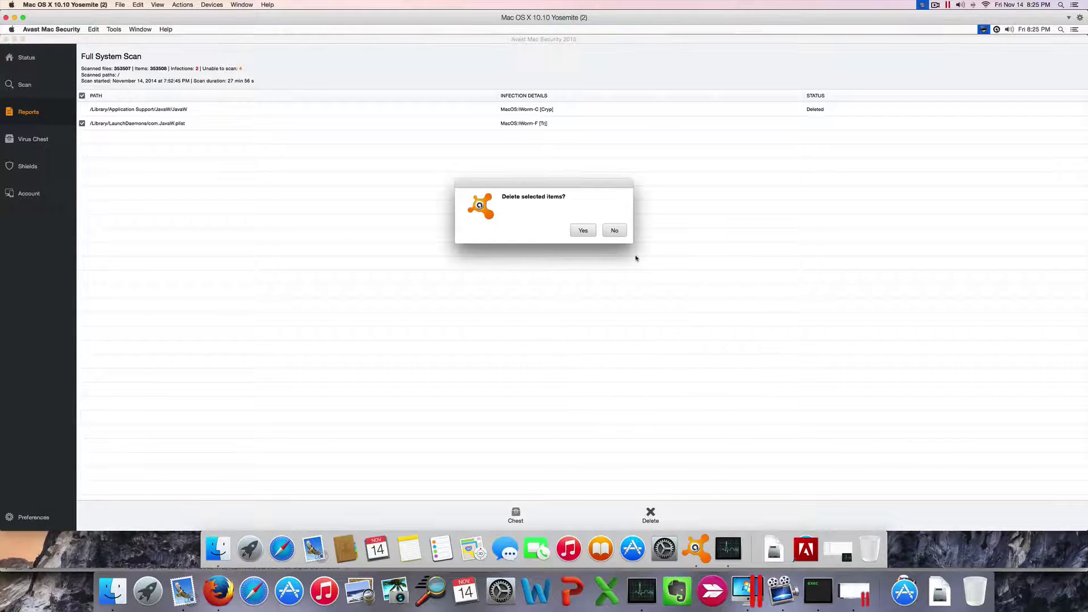
pyautogui.click(584, 231)
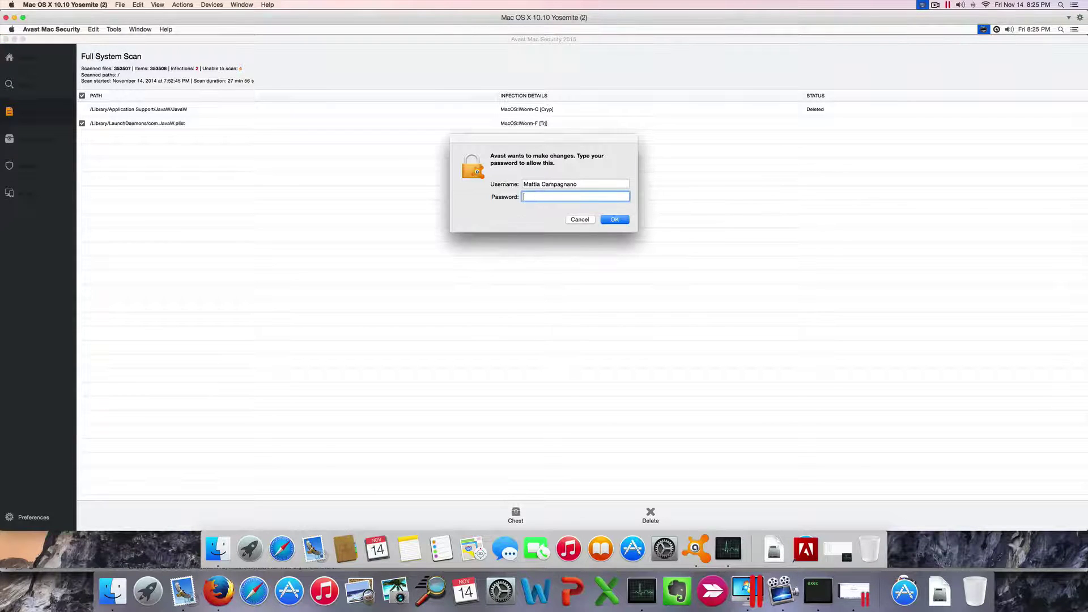
pyautogui.write('••••••••')
pyautogui.press('Return')
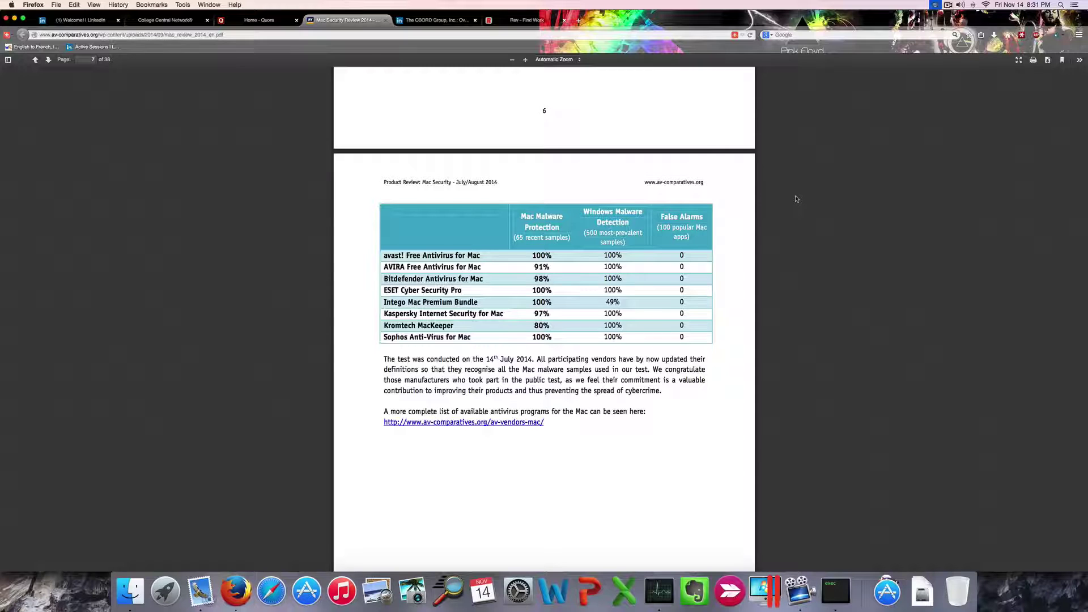